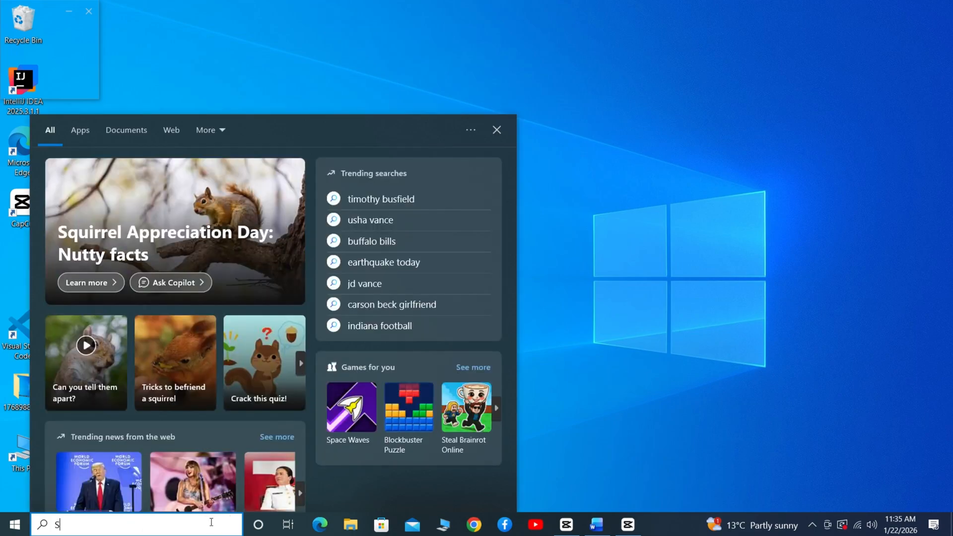
Step: Open the Remote Desktop page in the System section of Windows Settings
{"action": "type", "text": "SETT"}
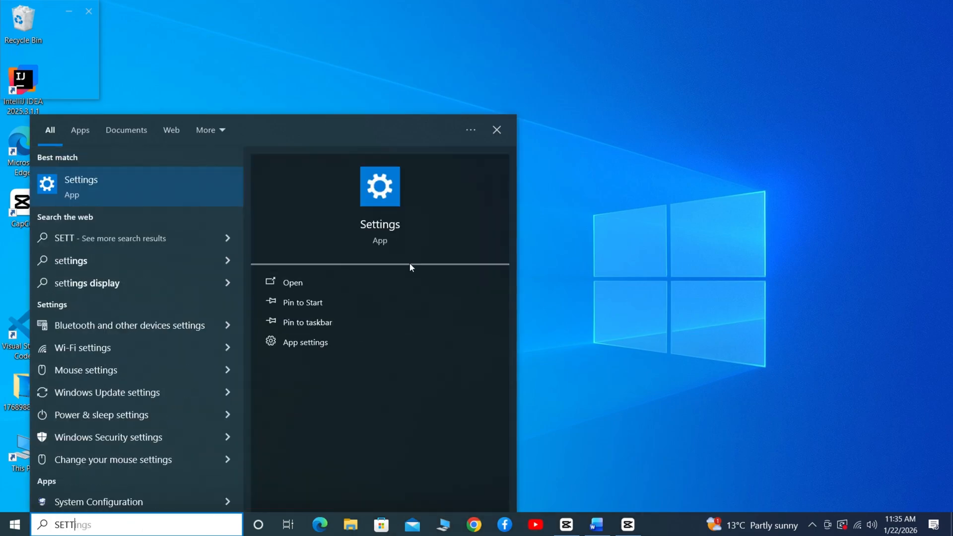
{"action": "left_click", "coordinate": [391, 221]}
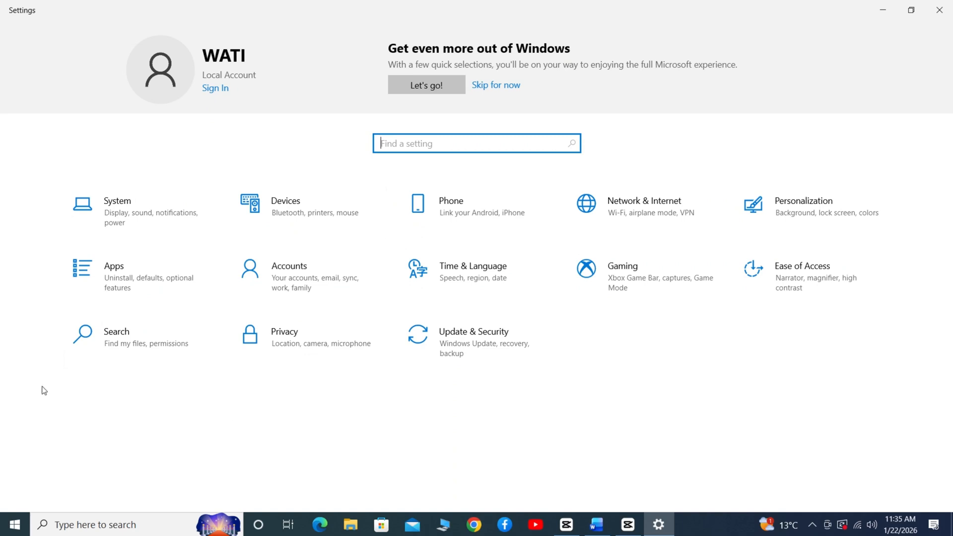
{"action": "left_click", "coordinate": [138, 218]}
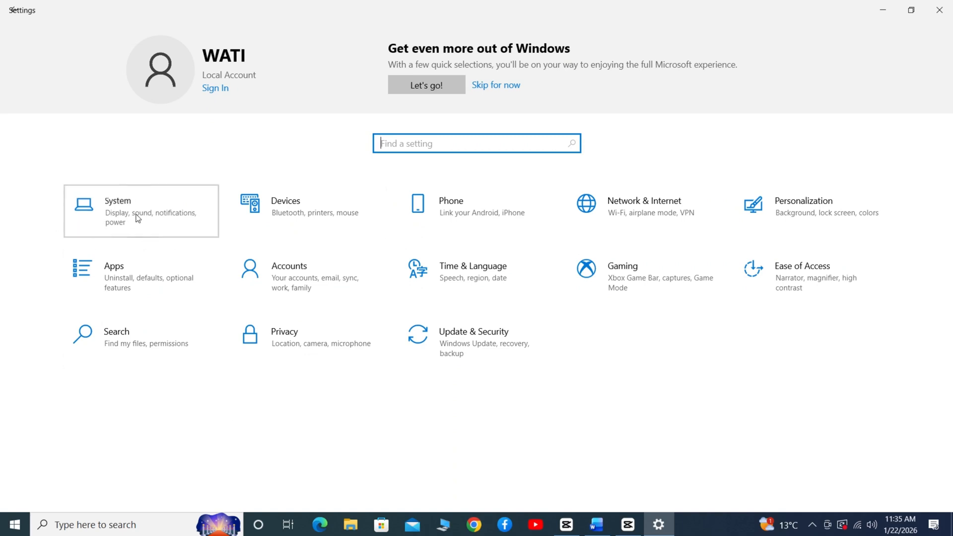
{"action": "scroll", "coordinate": [107, 347], "scroll_direction": "down", "scroll_amount": 2}
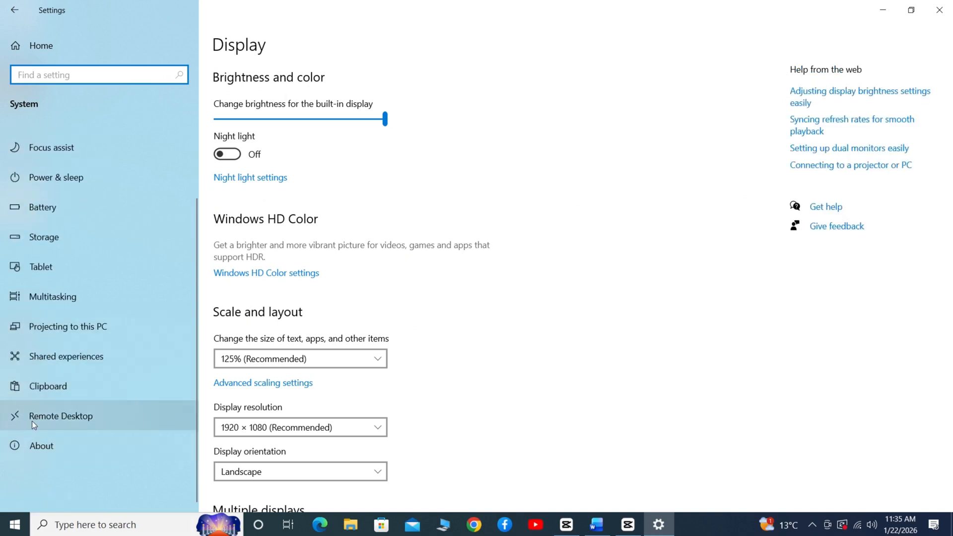
{"action": "left_click", "coordinate": [46, 419]}
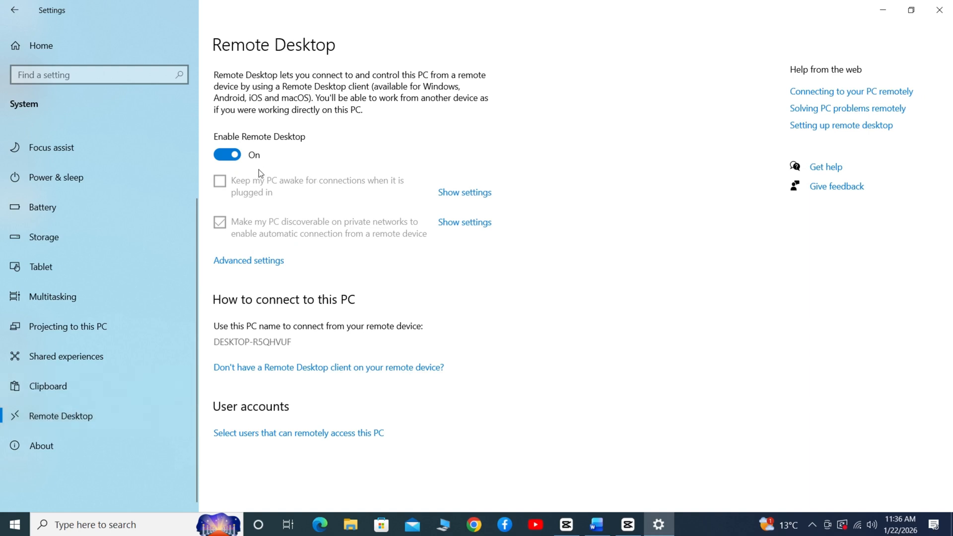
Step: Switch Remote Desktop off and enable it again with confirmation, and minimize the Settings window
{"action": "left_click", "coordinate": [230, 155]}
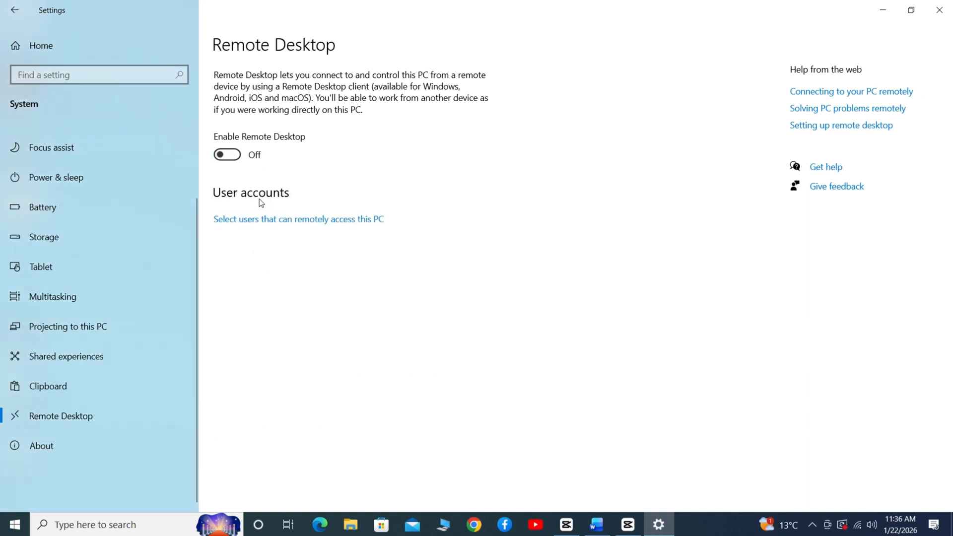
{"action": "left_click", "coordinate": [235, 157]}
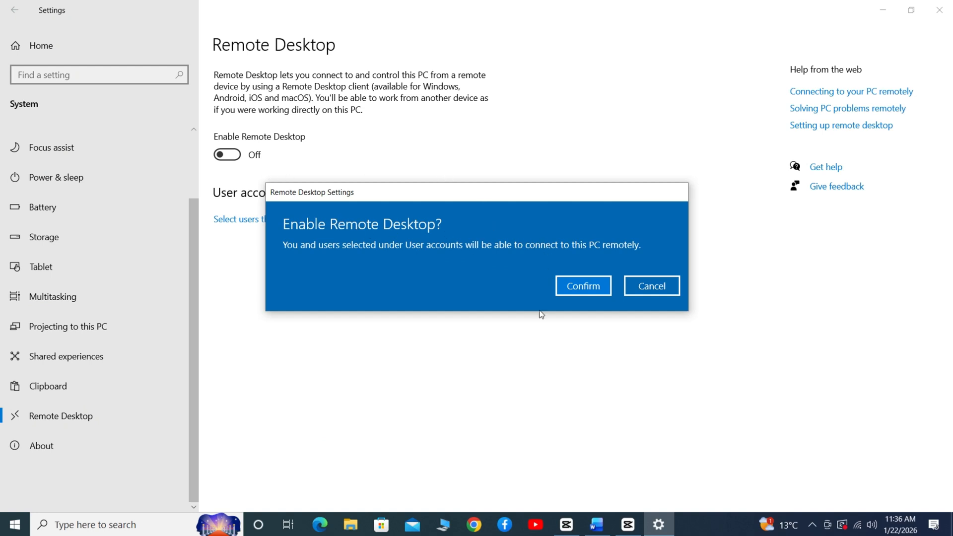
{"action": "left_click", "coordinate": [576, 292]}
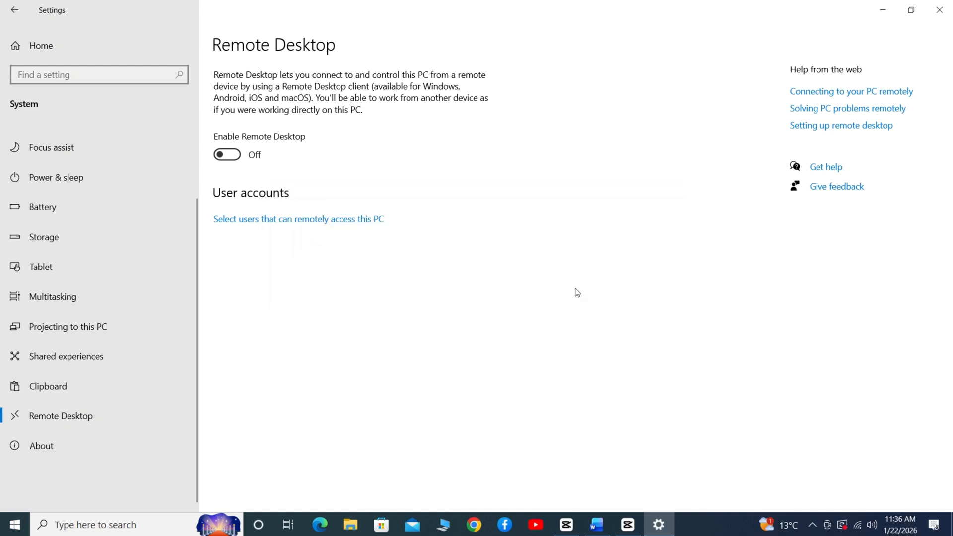
{"action": "left_click", "coordinate": [875, 6]}
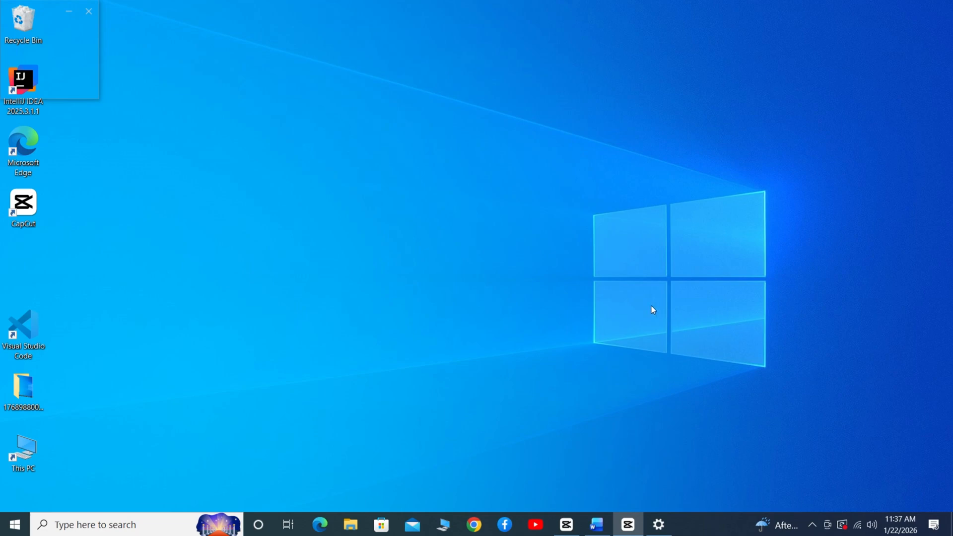
Step: Open the list of apps allowed through Windows Defender Firewall and unlock its settings for changes
{"action": "left_click", "coordinate": [189, 518]}
{"action": "type", "text": "FI"}
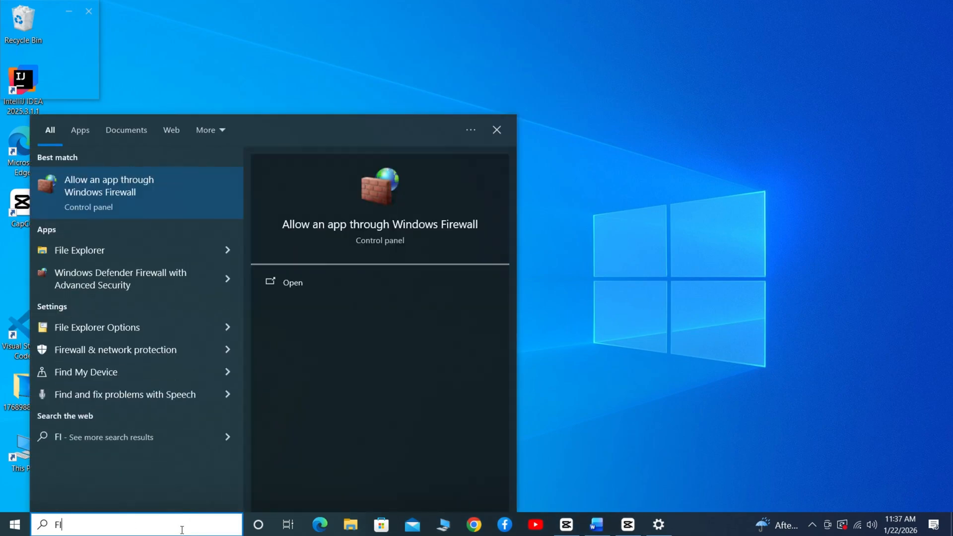
{"action": "type", "text": "RE"}
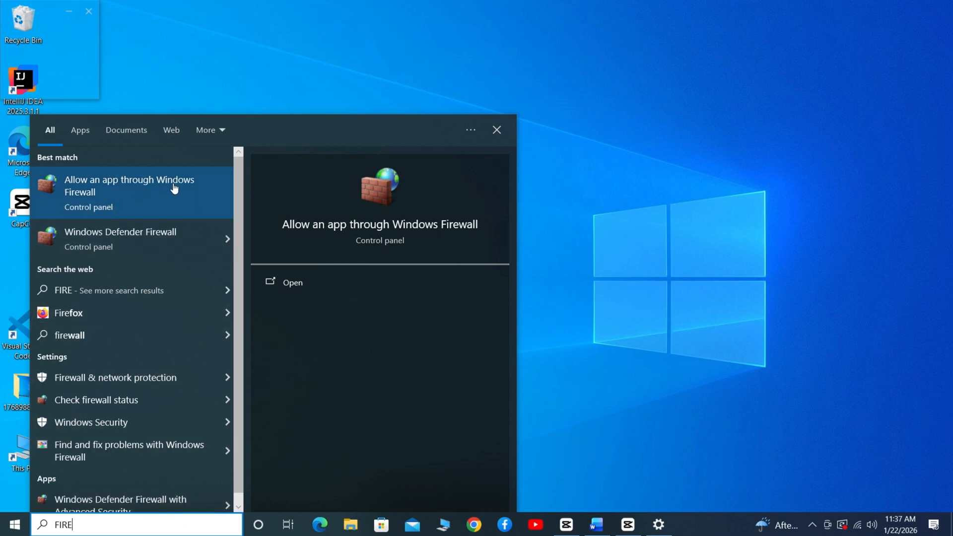
{"action": "left_click", "coordinate": [143, 191]}
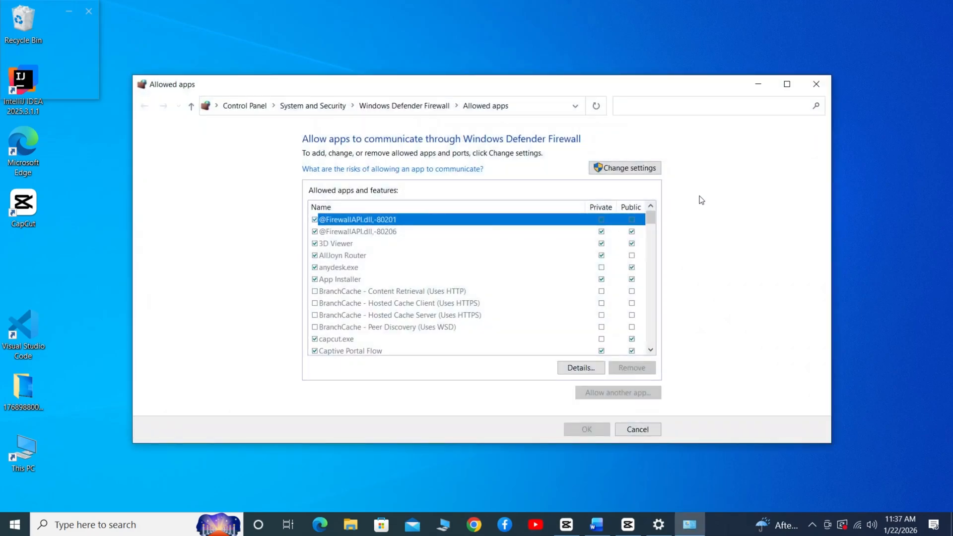
{"action": "left_click", "coordinate": [631, 169]}
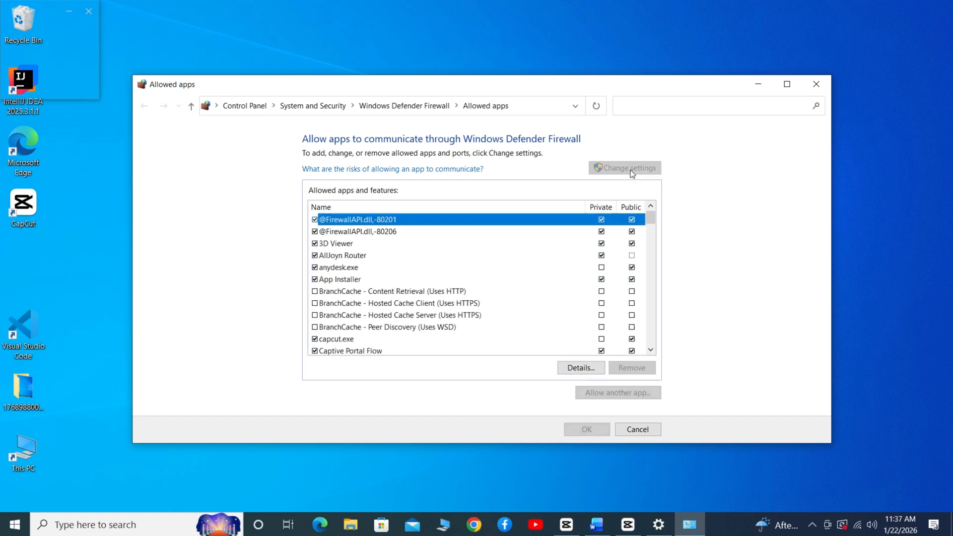
Step: Allow Remote Desktop and Remote Desktop (WebSocket) through the firewall on private and public networks, and save the changes
{"action": "scroll", "coordinate": [593, 291], "scroll_direction": "down", "scroll_amount": 4}
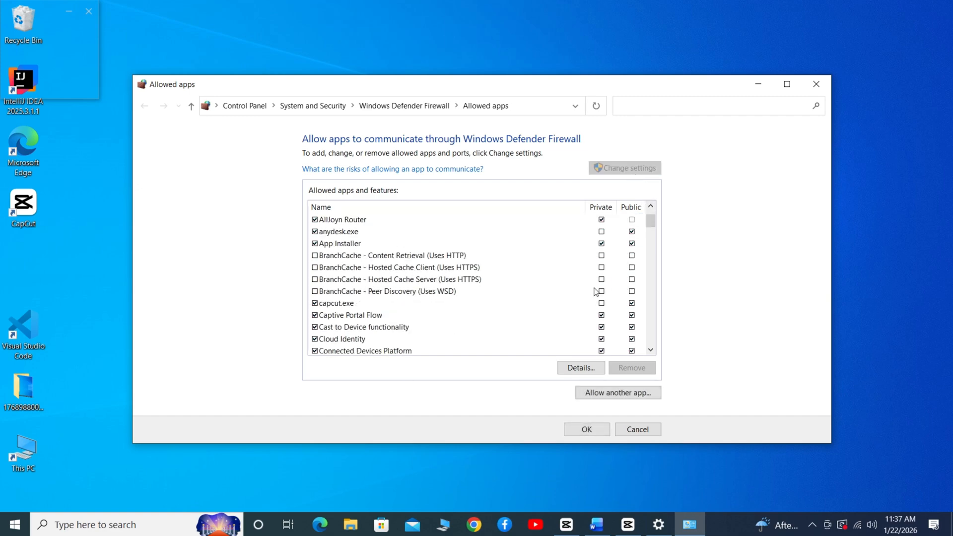
{"action": "scroll", "coordinate": [589, 291], "scroll_direction": "down", "scroll_amount": 3}
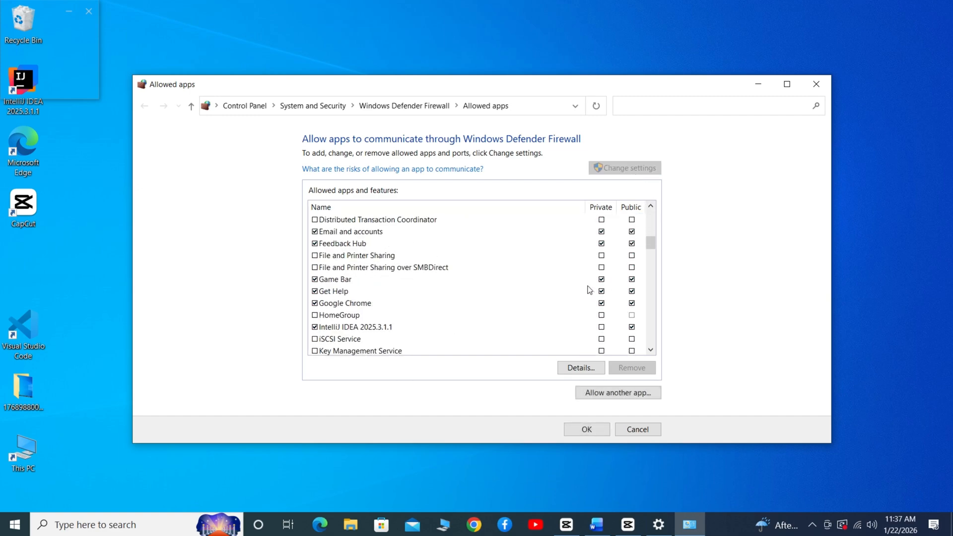
{"action": "scroll", "coordinate": [588, 286], "scroll_direction": "down", "scroll_amount": 3}
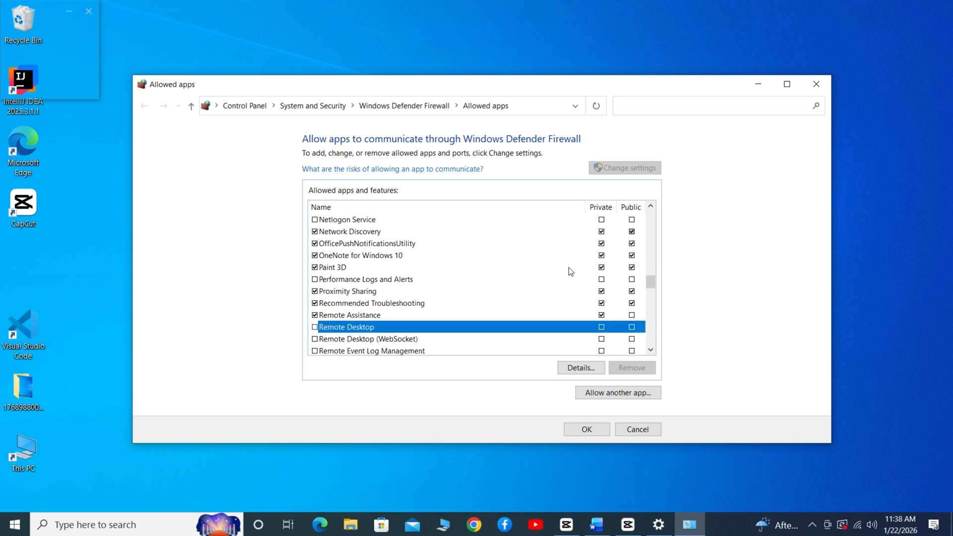
{"action": "scroll", "coordinate": [570, 271], "scroll_direction": "down", "scroll_amount": 1}
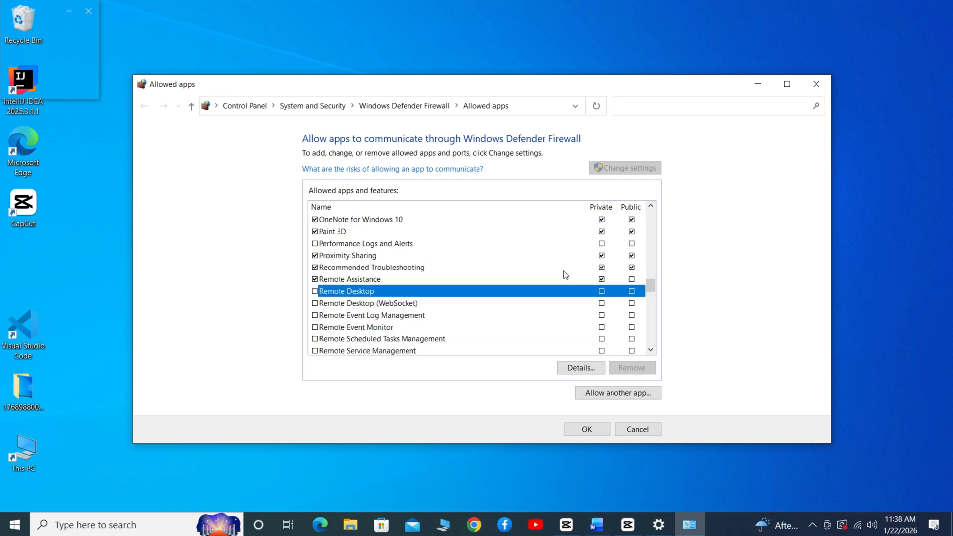
{"action": "left_click", "coordinate": [314, 291]}
{"action": "left_click", "coordinate": [314, 303]}
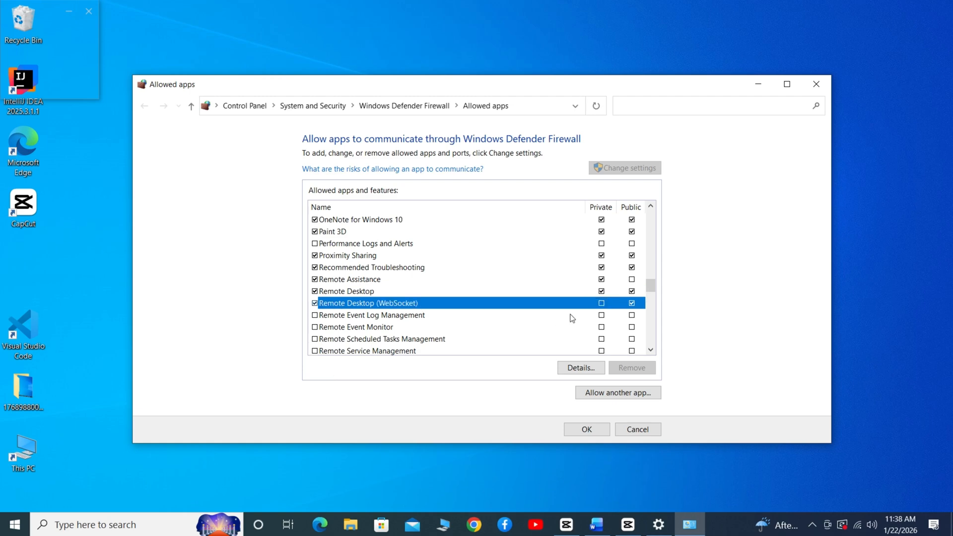
{"action": "left_click", "coordinate": [601, 304]}
{"action": "left_click", "coordinate": [604, 428]}
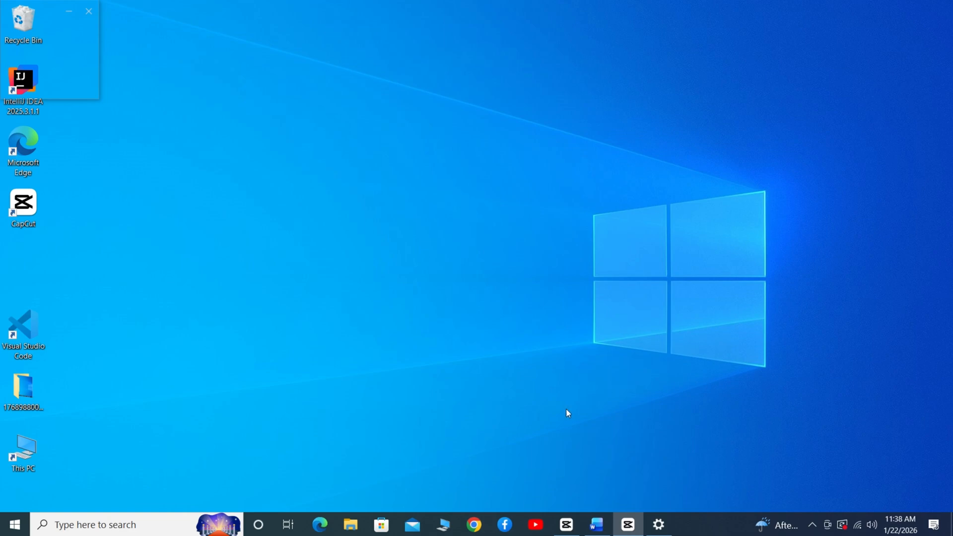
Step: Open Command Prompt and run IPCONFIG to list the network configuration
{"action": "left_click", "coordinate": [190, 523]}
{"action": "type", "text": "CMD"}
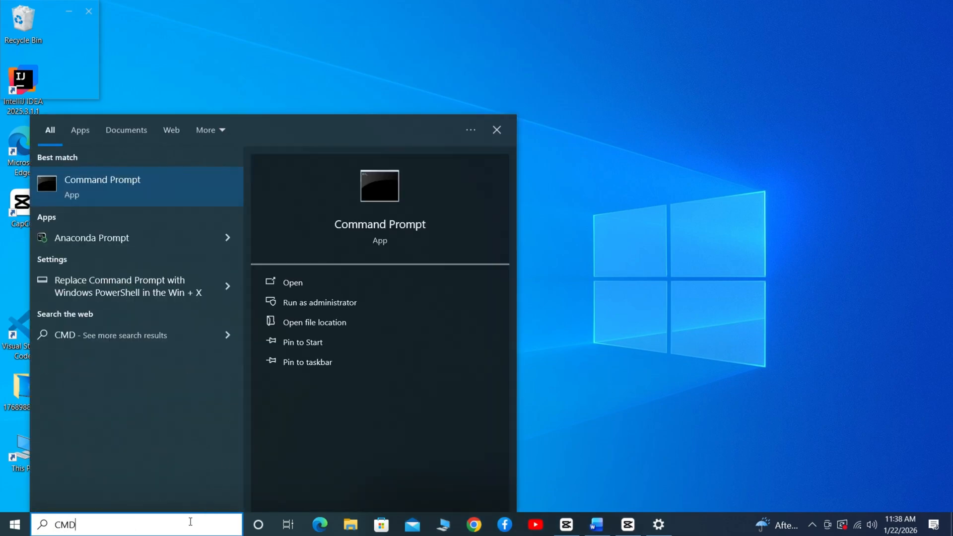
{"action": "key", "text": "Return"}
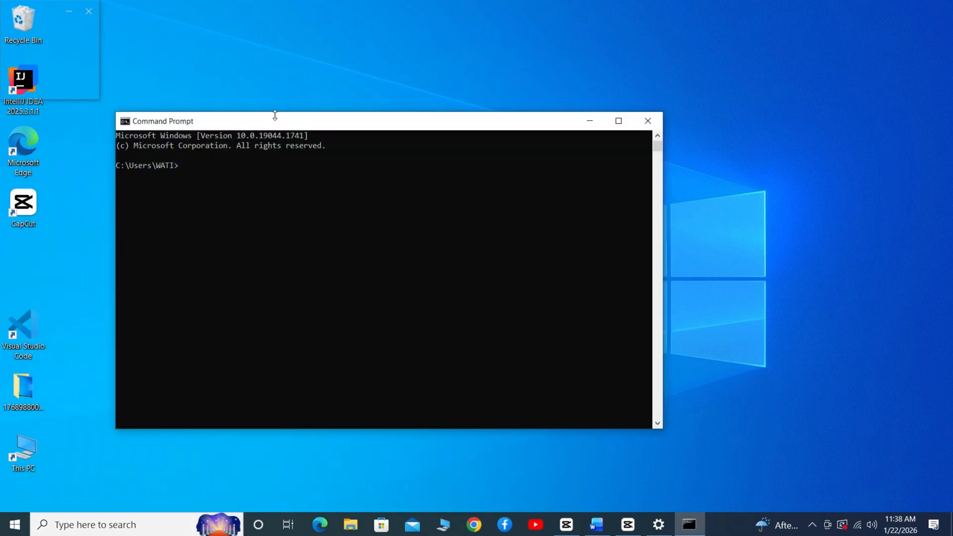
{"action": "left_click_drag", "start_coordinate": [271, 120], "coordinate": [346, 126]}
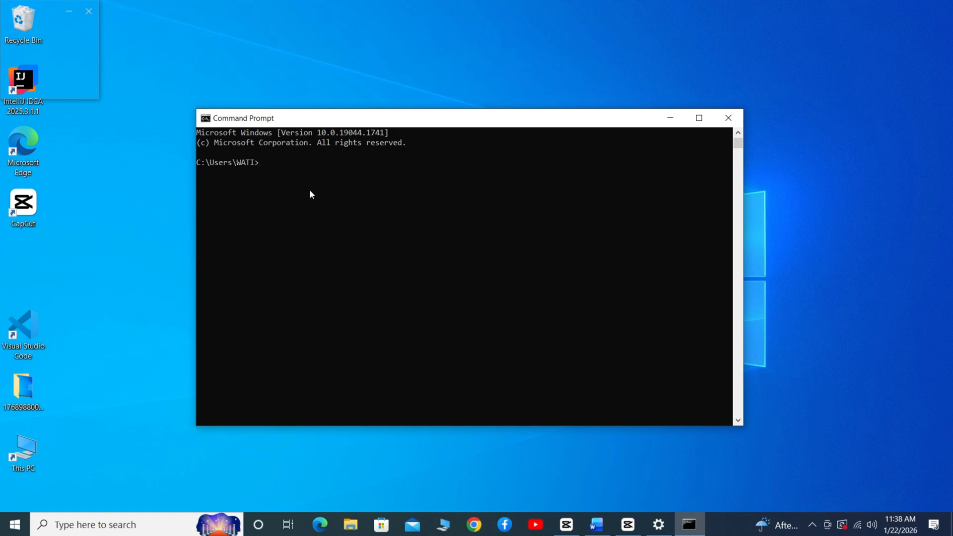
{"action": "type", "text": "IPCONFIG"}
{"action": "key", "text": "Return"}
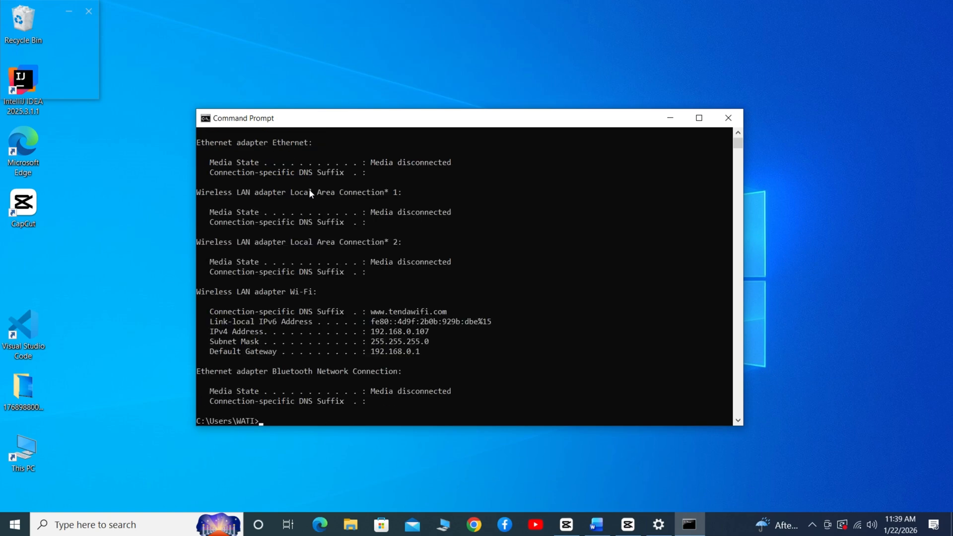
Step: Find the Wi-Fi adapter in the IPCONFIG output and copy its IPv4 address
{"action": "scroll", "coordinate": [295, 224], "scroll_direction": "up", "scroll_amount": 3}
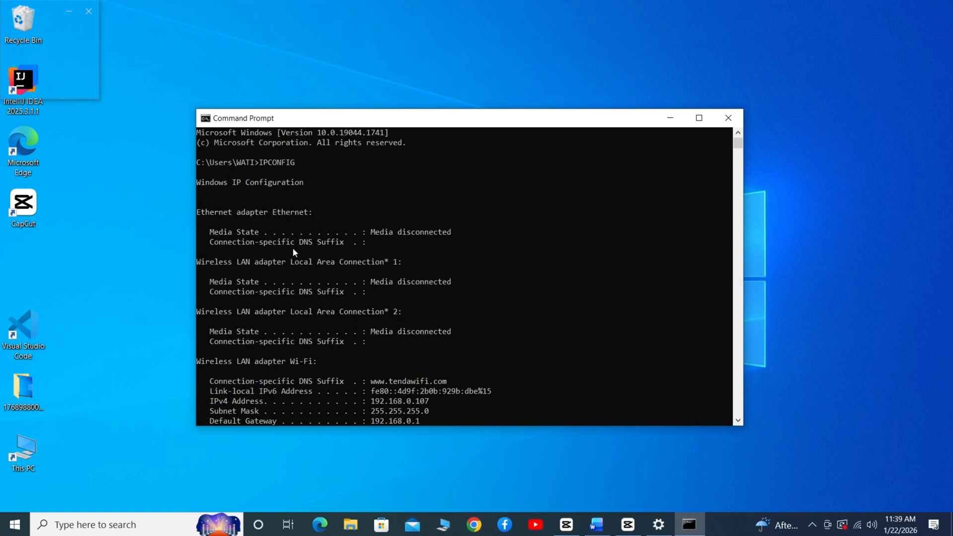
{"action": "scroll", "coordinate": [291, 330], "scroll_direction": "down", "scroll_amount": 3}
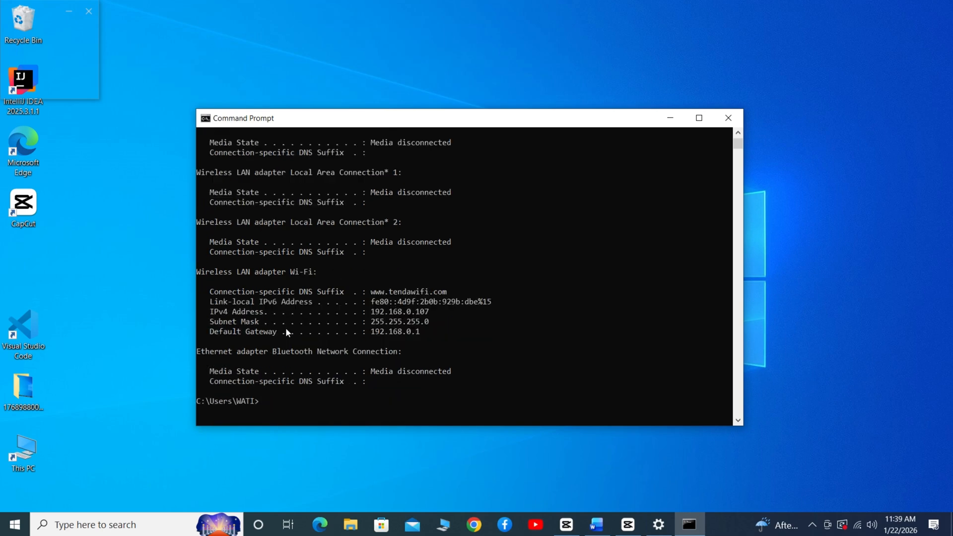
{"action": "left_click", "coordinate": [204, 273]}
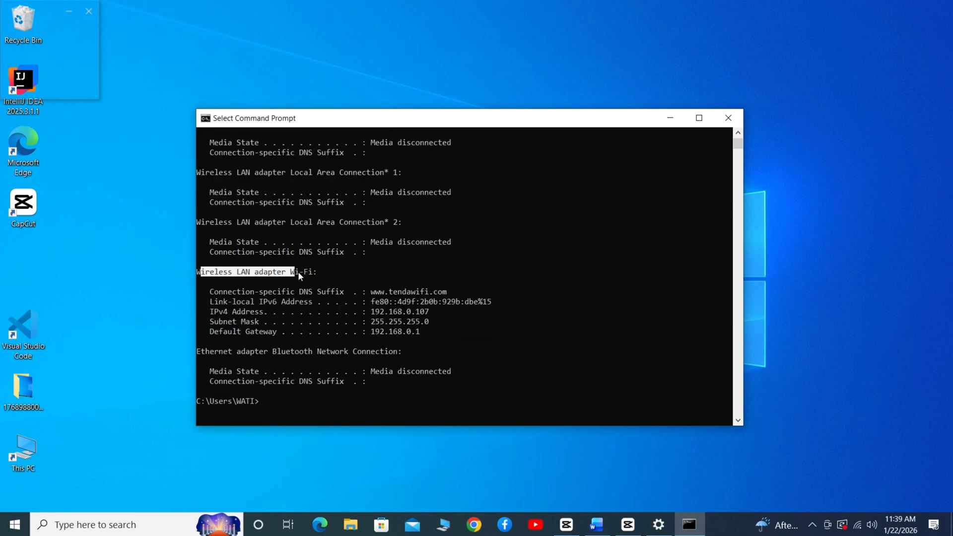
{"action": "left_click_drag", "start_coordinate": [297, 271], "coordinate": [317, 272]}
{"action": "left_click", "coordinate": [316, 272]}
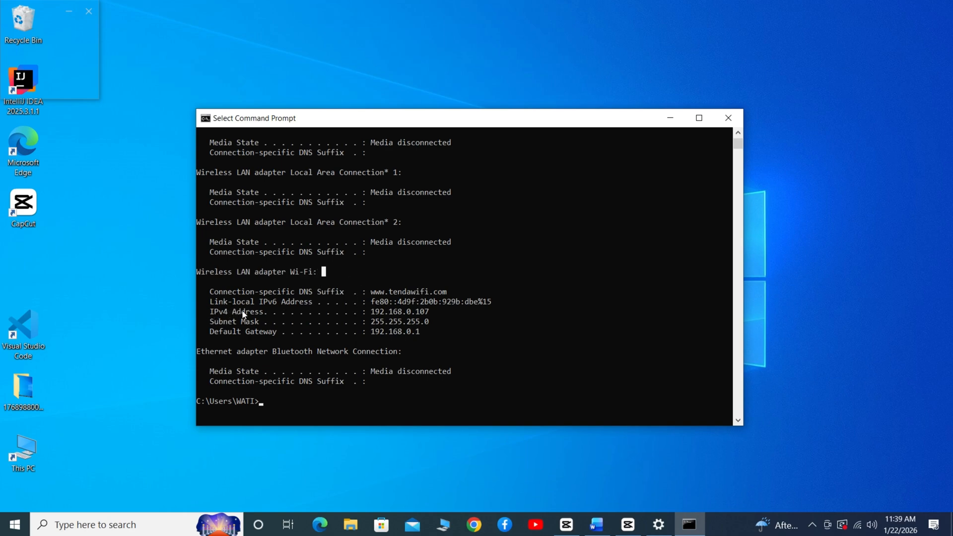
{"action": "left_click_drag", "start_coordinate": [371, 312], "coordinate": [433, 313]}
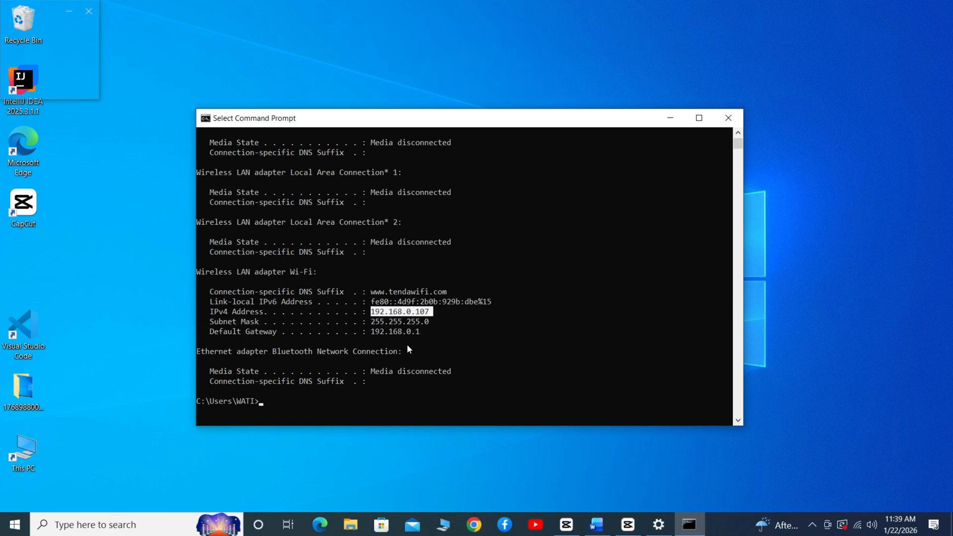
{"action": "scroll", "coordinate": [407, 347], "scroll_direction": "up", "scroll_amount": 1}
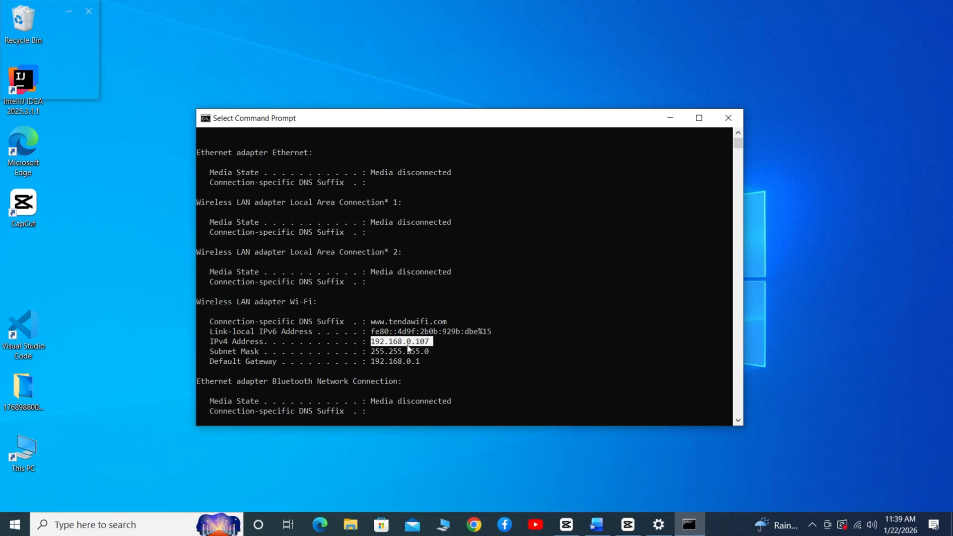
{"action": "key", "text": "ctrl+c"}
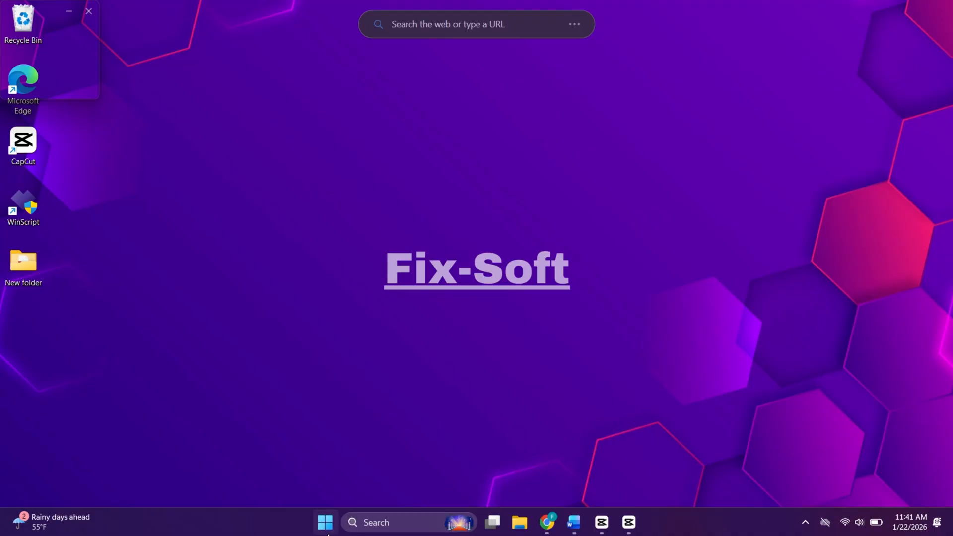
Step: Switch to the second computer and open the Remote Desktop Connection app, moving its window closer to the middle of the desktop
{"action": "left_click", "coordinate": [326, 527]}
{"action": "left_click", "coordinate": [375, 522]}
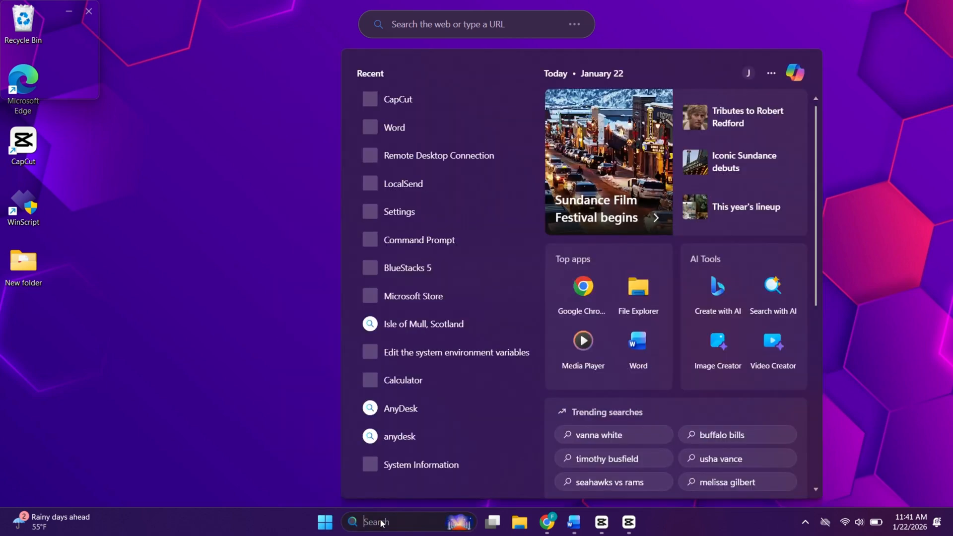
{"action": "type", "text": "remote"}
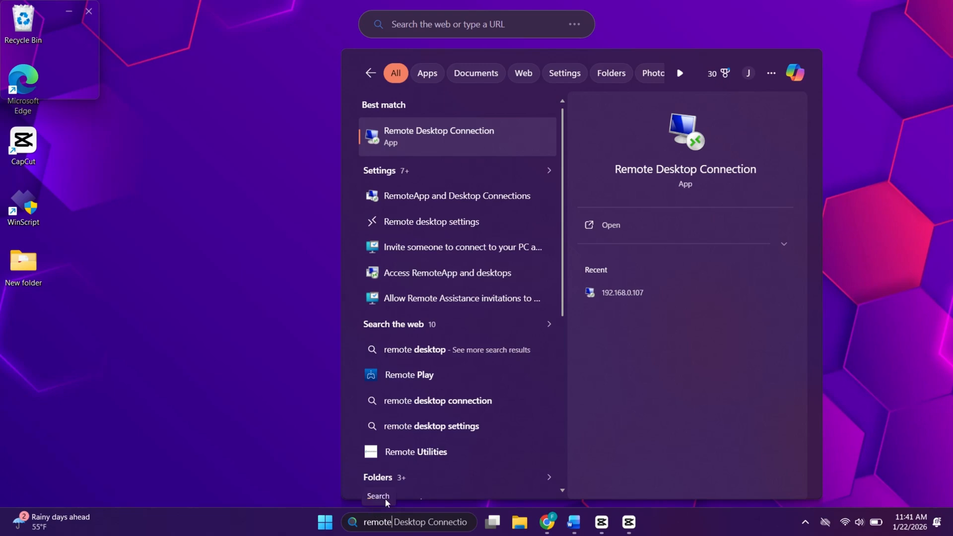
{"action": "left_click", "coordinate": [709, 167]}
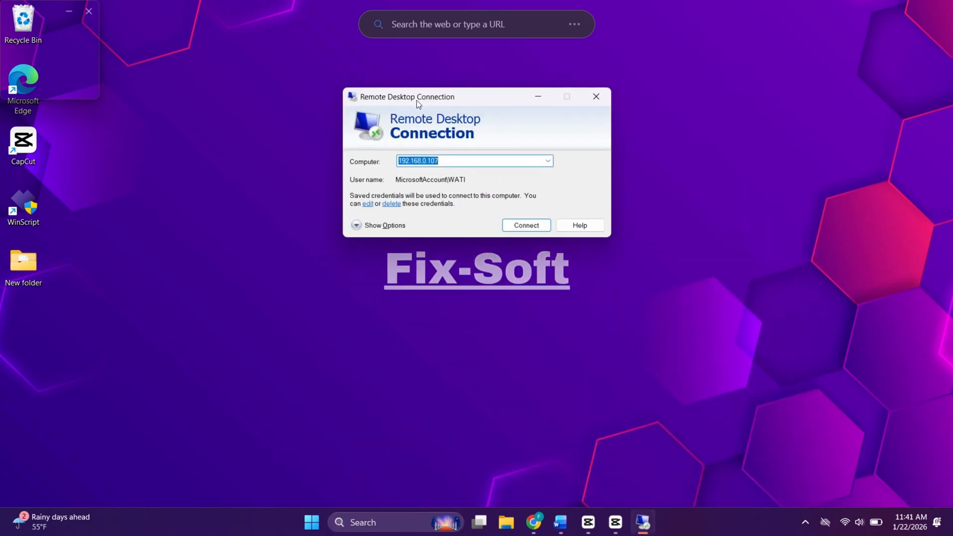
{"action": "left_click_drag", "start_coordinate": [416, 100], "coordinate": [459, 132]}
Step: Clear the saved computer address and enter 192.168.0.107 as the computer to connect to
{"action": "left_click", "coordinate": [503, 191]}
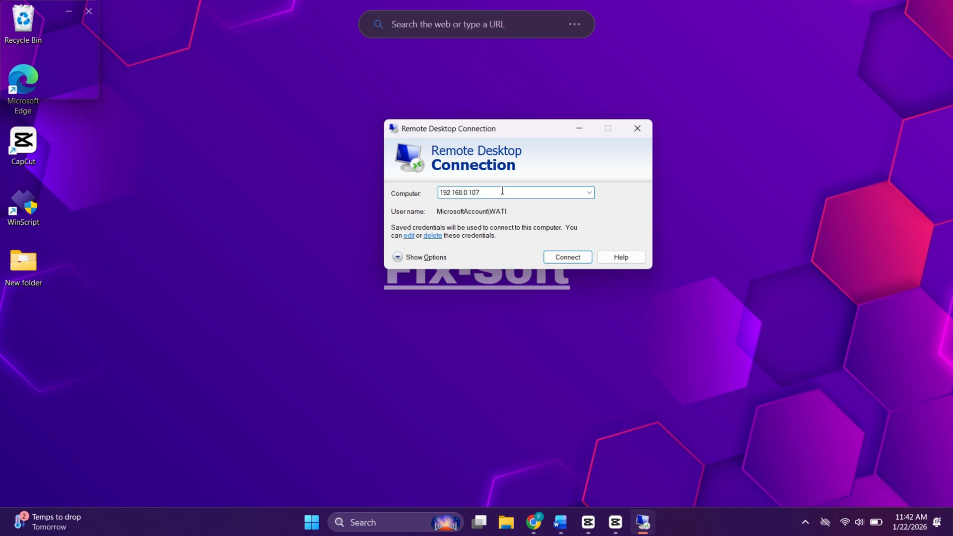
{"action": "key", "text": "BackSpace"}
{"action": "key", "text": "BackSpace"}
{"action": "key", "text": "BackSpace"}
{"action": "key", "text": "BackSpace"}
{"action": "key", "text": "BackSpace"}
{"action": "key", "text": "BackSpace"}
{"action": "key", "text": "BackSpace"}
{"action": "key", "text": "BackSpace"}
{"action": "key", "text": "BackSpace"}
{"action": "key", "text": "BackSpace"}
{"action": "key", "text": "BackSpace"}
{"action": "key", "text": "BackSpace"}
{"action": "key", "text": "BackSpace"}
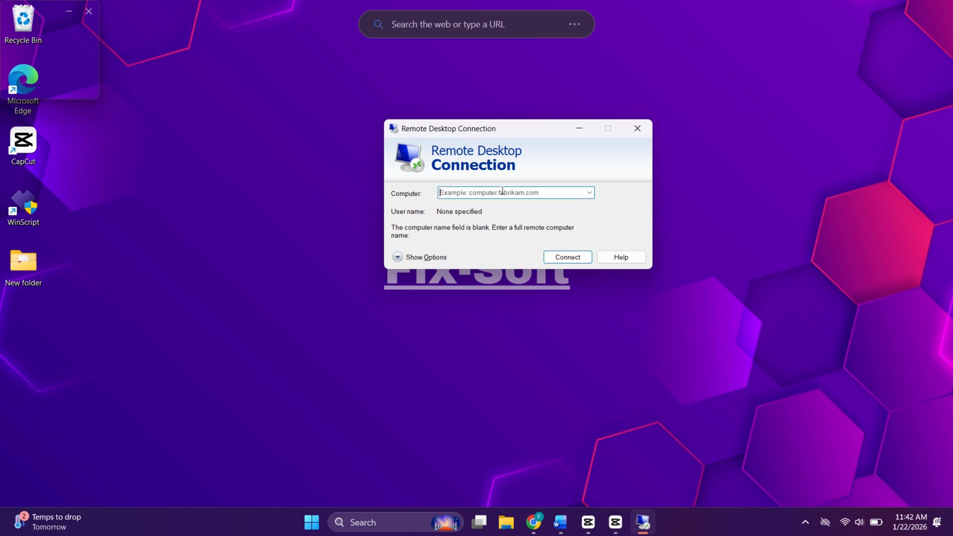
{"action": "type", "text": "192."}
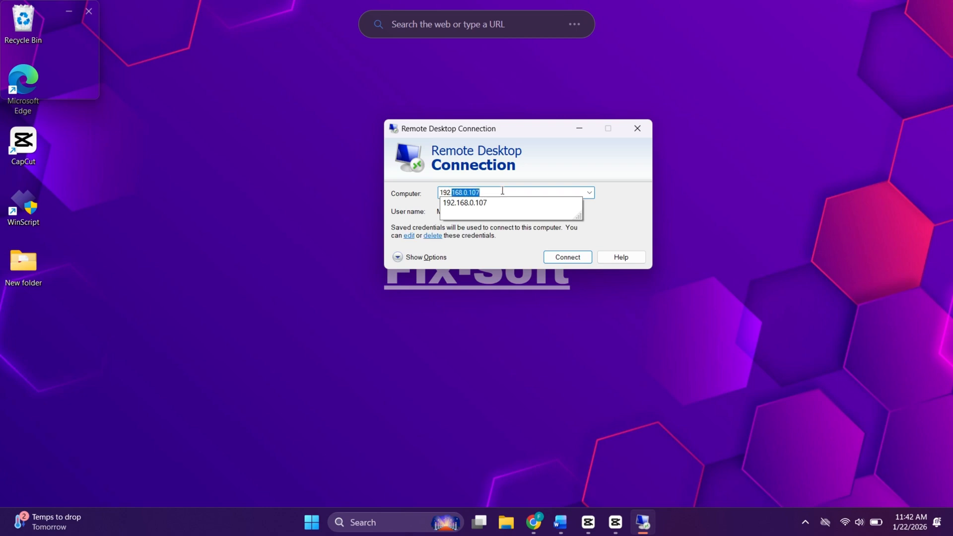
{"action": "type", "text": "168.0.107"}
{"action": "left_click", "coordinate": [497, 190]}
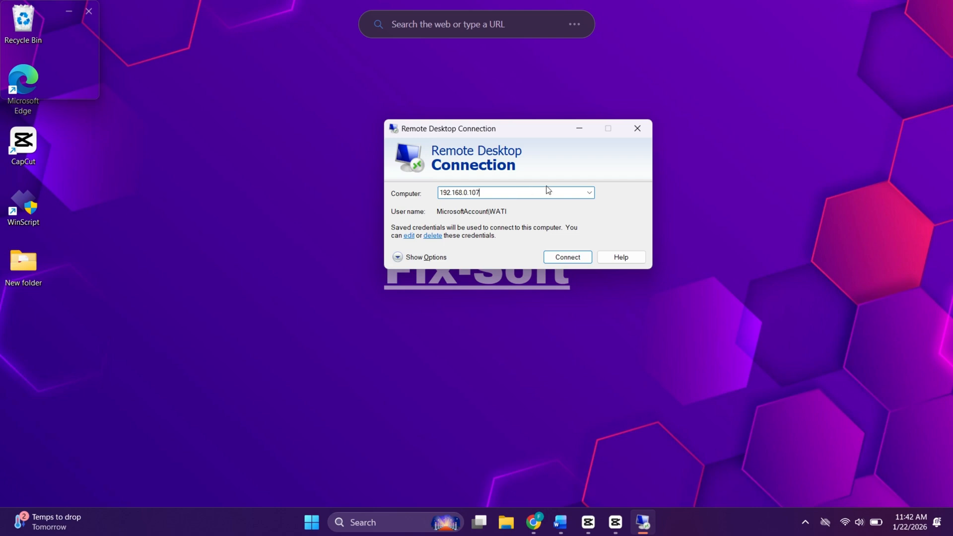
Step: Connect to the remote computer and agree to proceed despite its certificate errors
{"action": "left_click", "coordinate": [566, 258]}
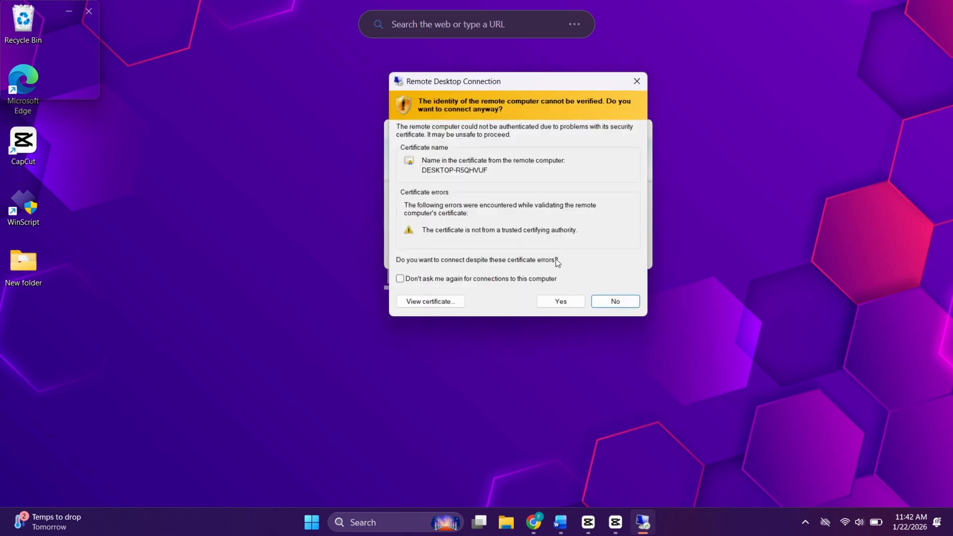
{"action": "left_click", "coordinate": [584, 520]}
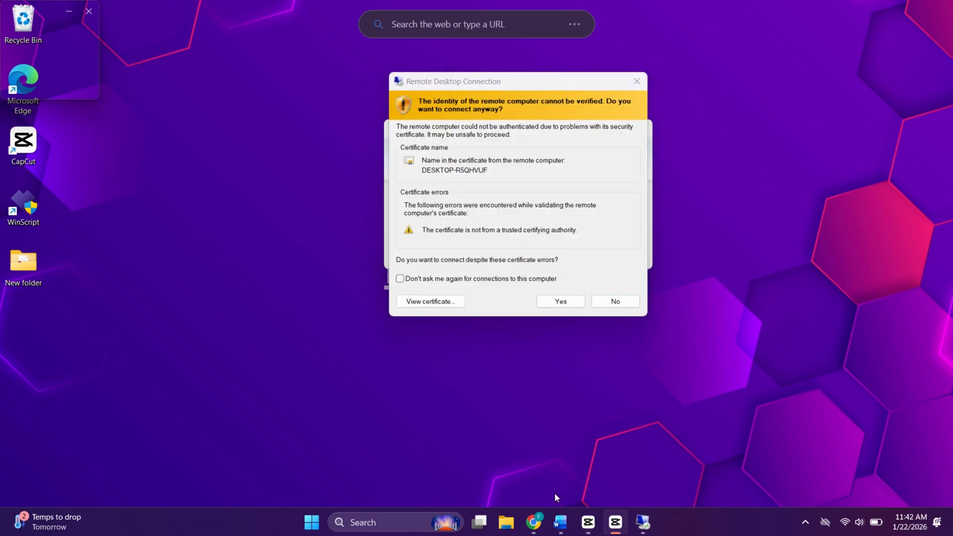
{"action": "left_click", "coordinate": [559, 301]}
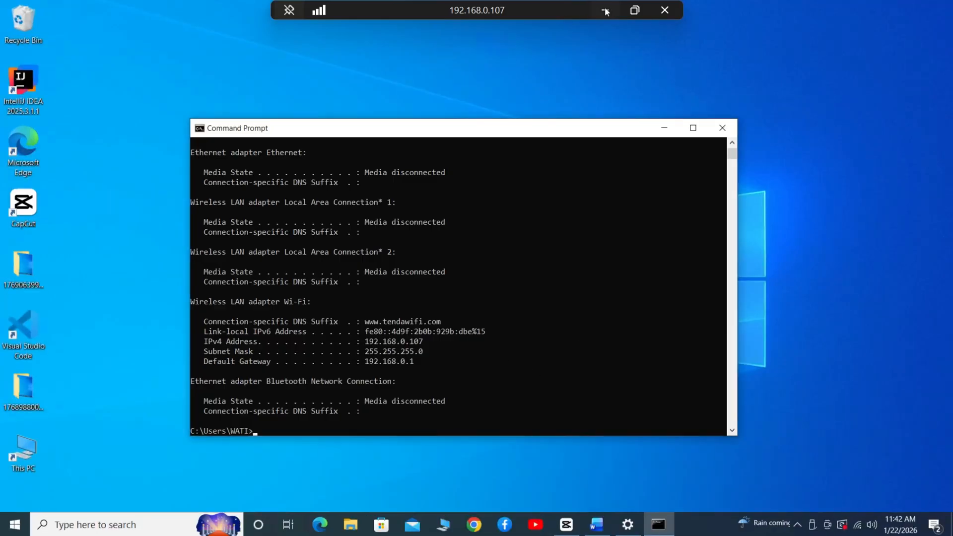
Step: Take the remote session out of full screen, enlarge and reposition its window, and return it to full screen
{"action": "left_click", "coordinate": [634, 12]}
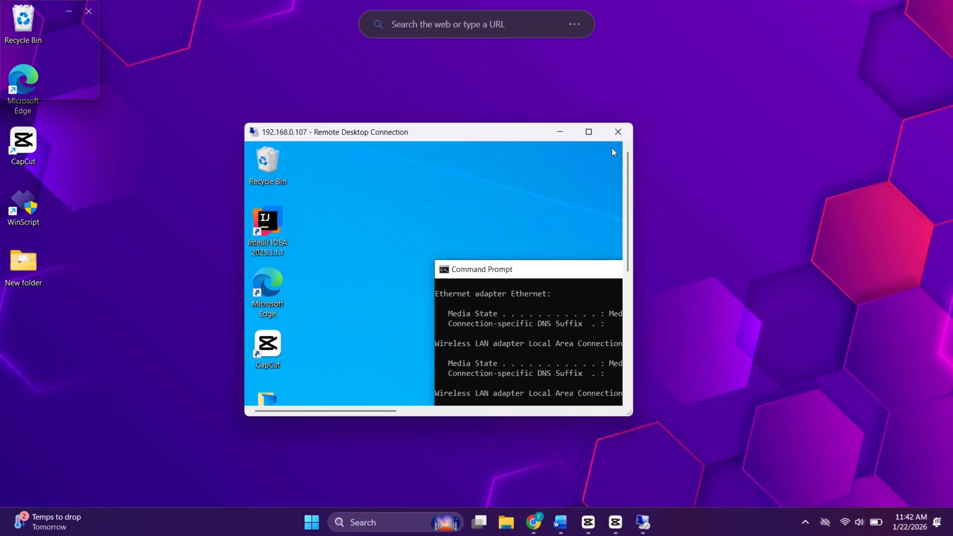
{"action": "left_click_drag", "start_coordinate": [632, 151], "coordinate": [938, 151]}
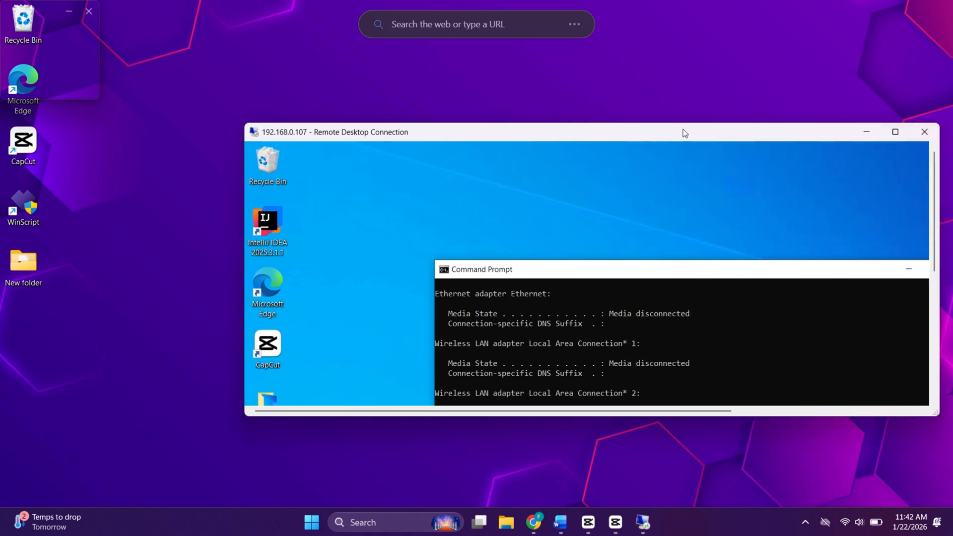
{"action": "left_click_drag", "start_coordinate": [684, 133], "coordinate": [553, 67]}
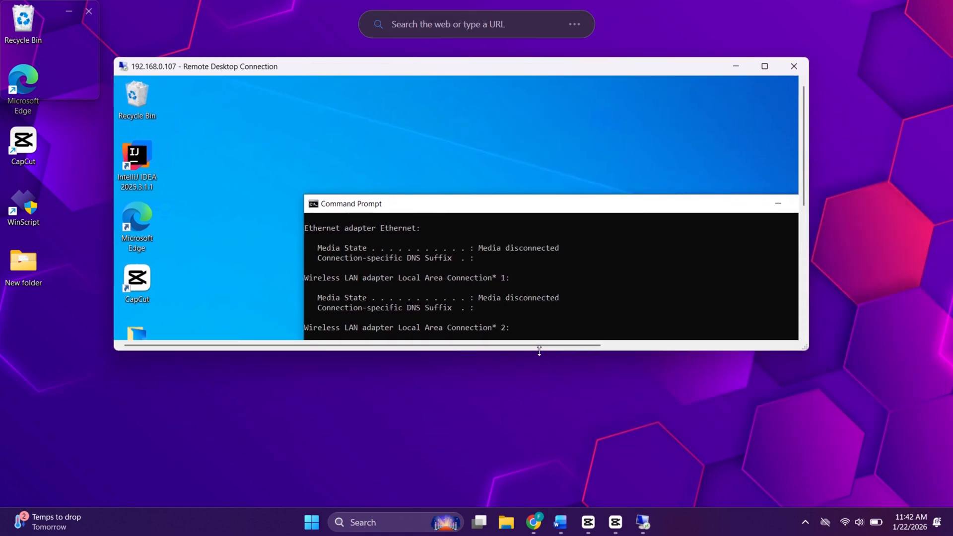
{"action": "left_click_drag", "start_coordinate": [539, 346], "coordinate": [565, 404]}
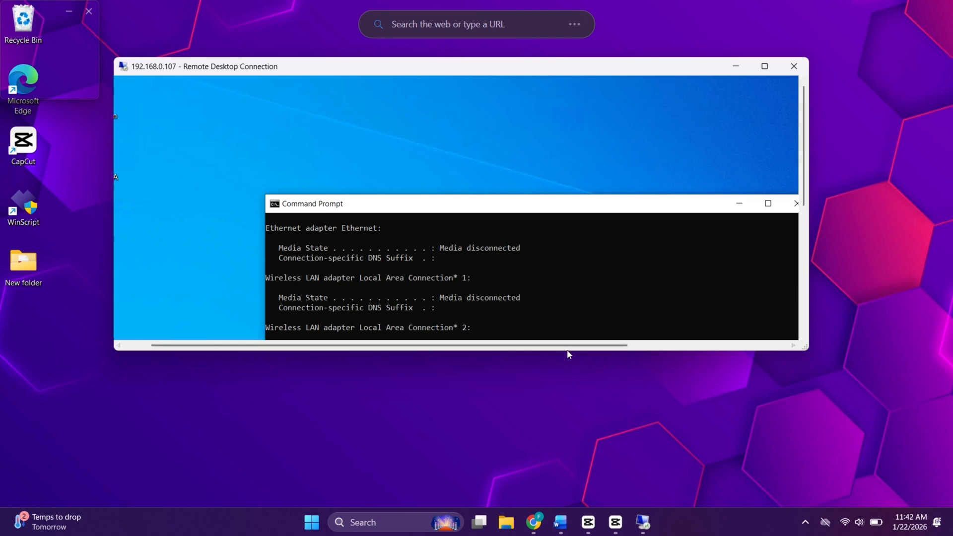
{"action": "left_click_drag", "start_coordinate": [568, 354], "coordinate": [578, 502]}
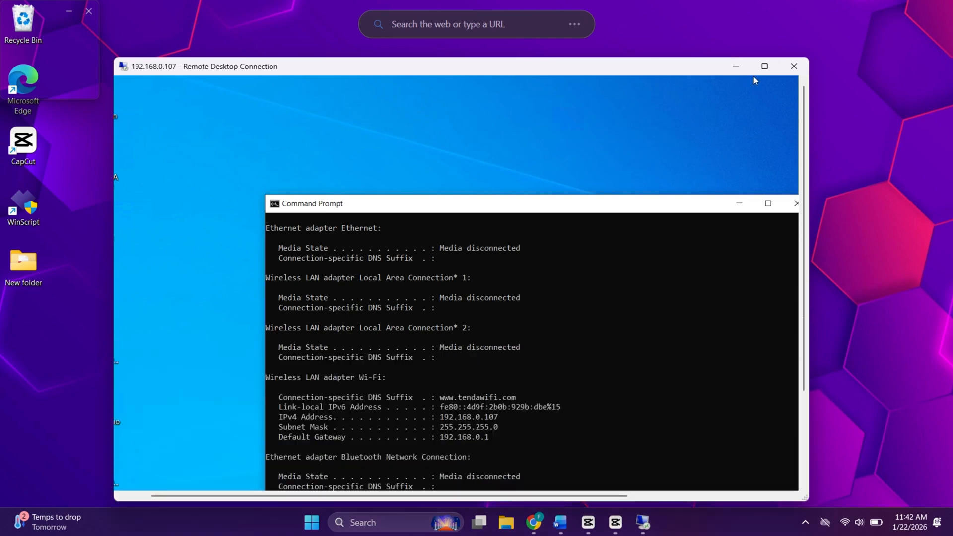
{"action": "left_click", "coordinate": [768, 70]}
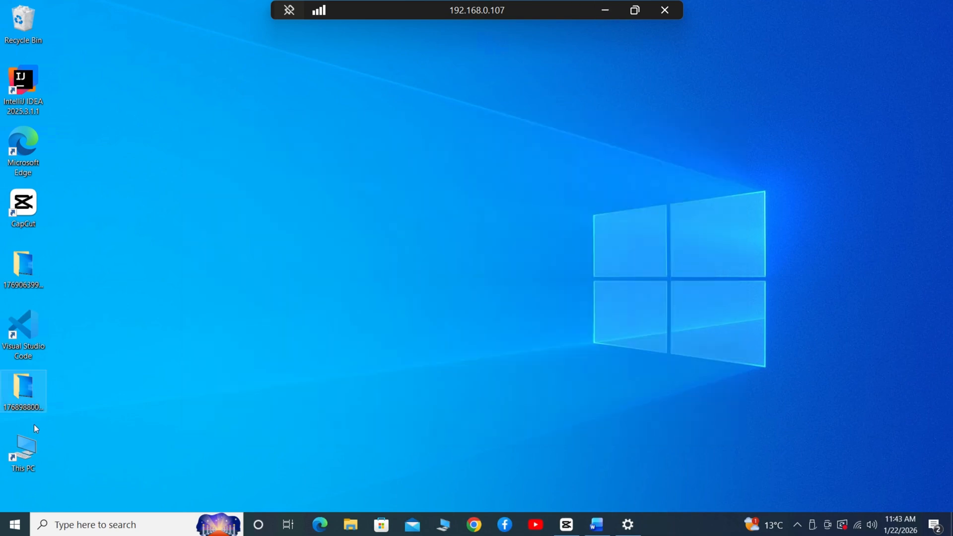
{"action": "double_click", "coordinate": [31, 449]}
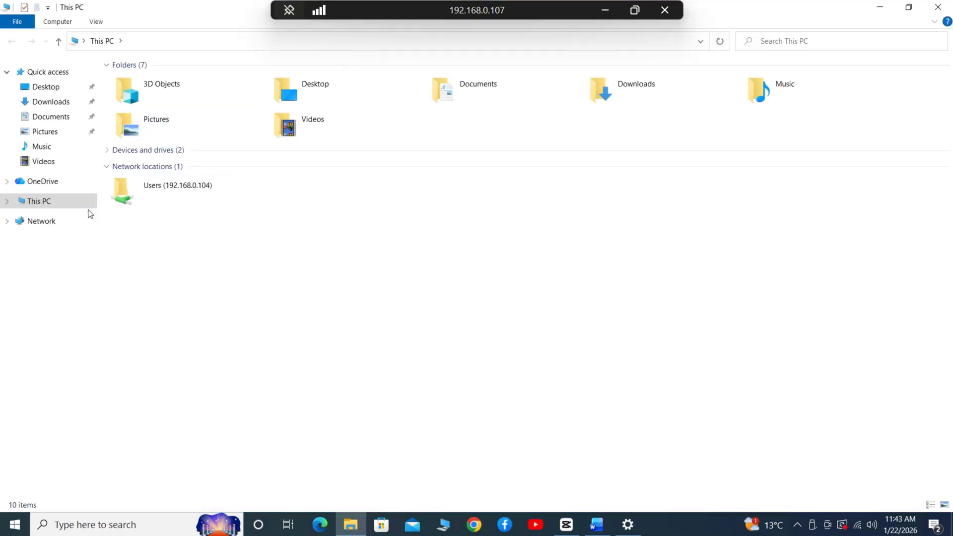
{"action": "left_click", "coordinate": [50, 119]}
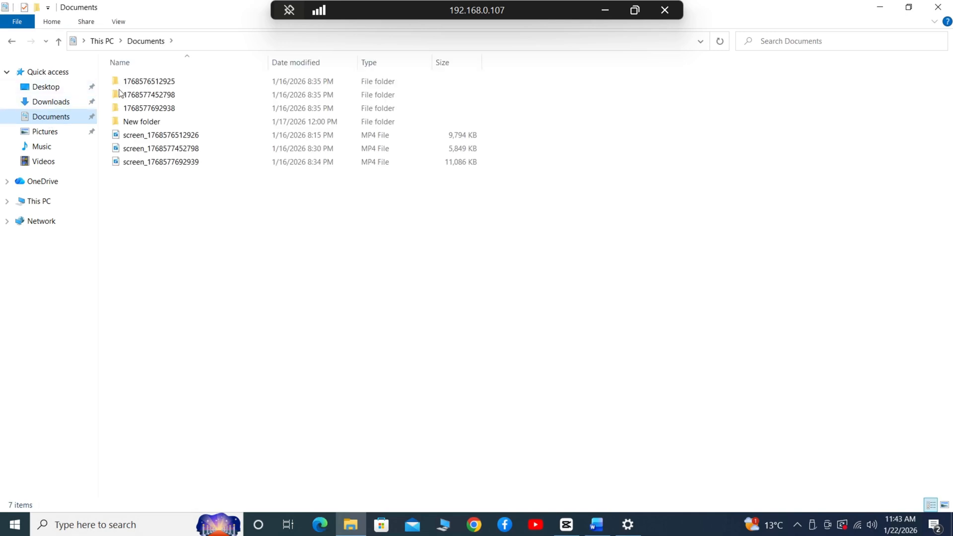
{"action": "double_click", "coordinate": [139, 94]}
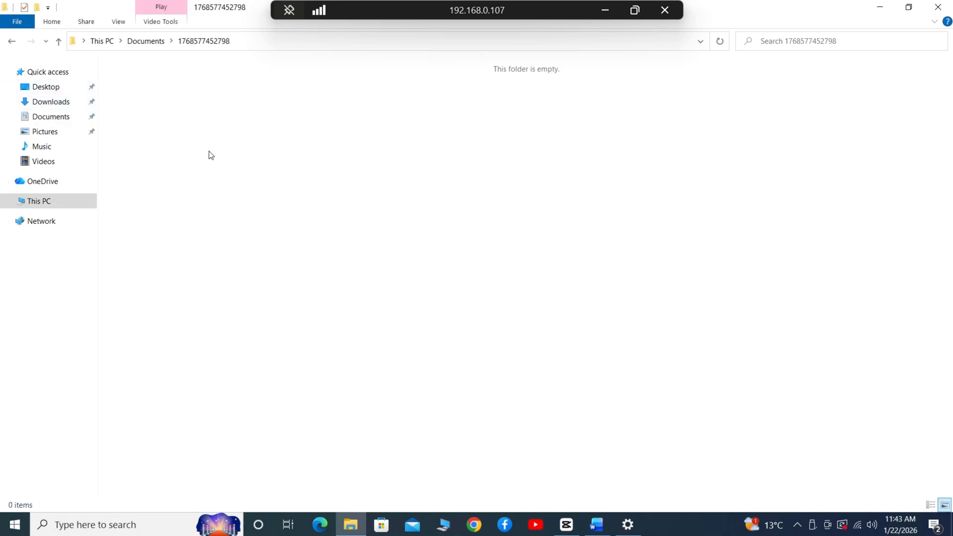
{"action": "left_click", "coordinate": [938, 7]}
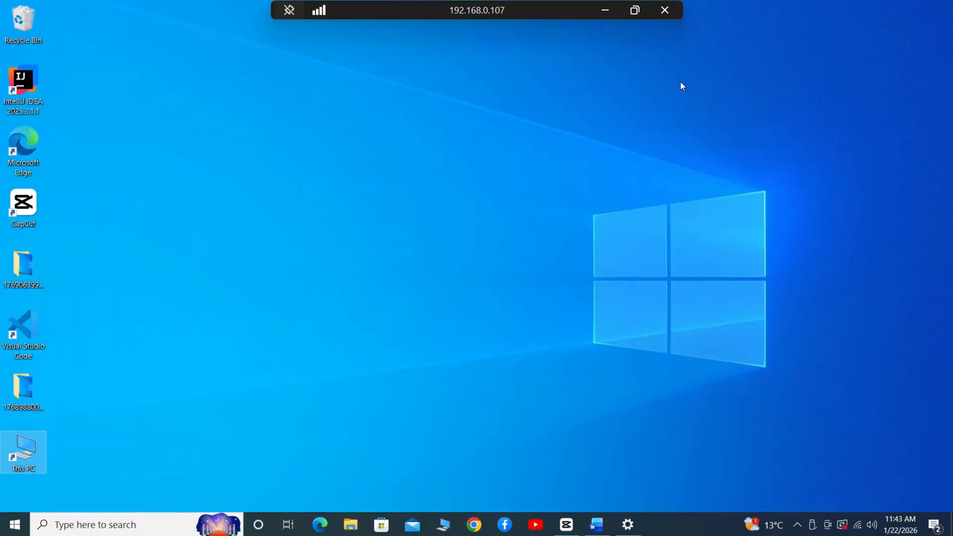
{"action": "left_click", "coordinate": [605, 10]}
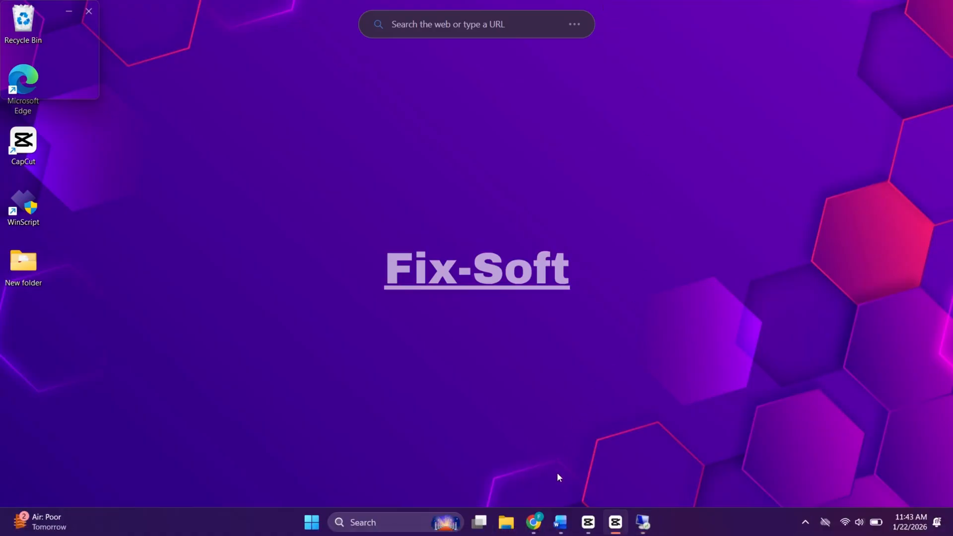
{"action": "left_click", "coordinate": [643, 522]}
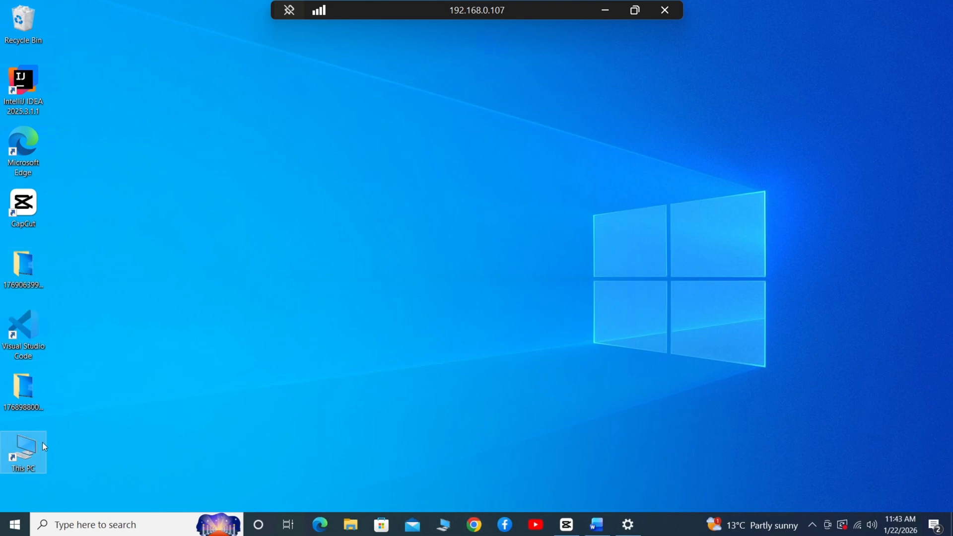
{"action": "left_click", "coordinate": [21, 393]}
{"action": "double_click", "coordinate": [21, 393]}
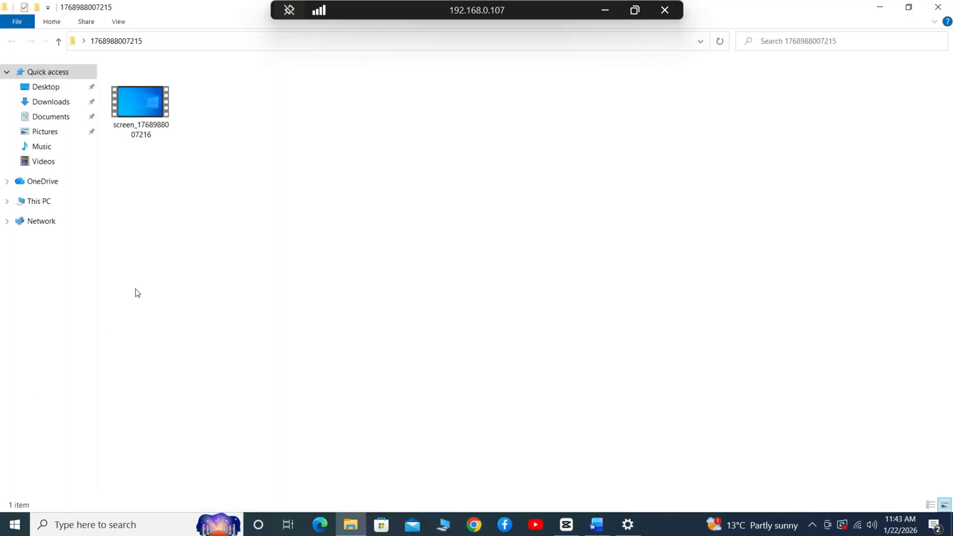
{"action": "left_click", "coordinate": [151, 102]}
{"action": "double_click", "coordinate": [145, 103]}
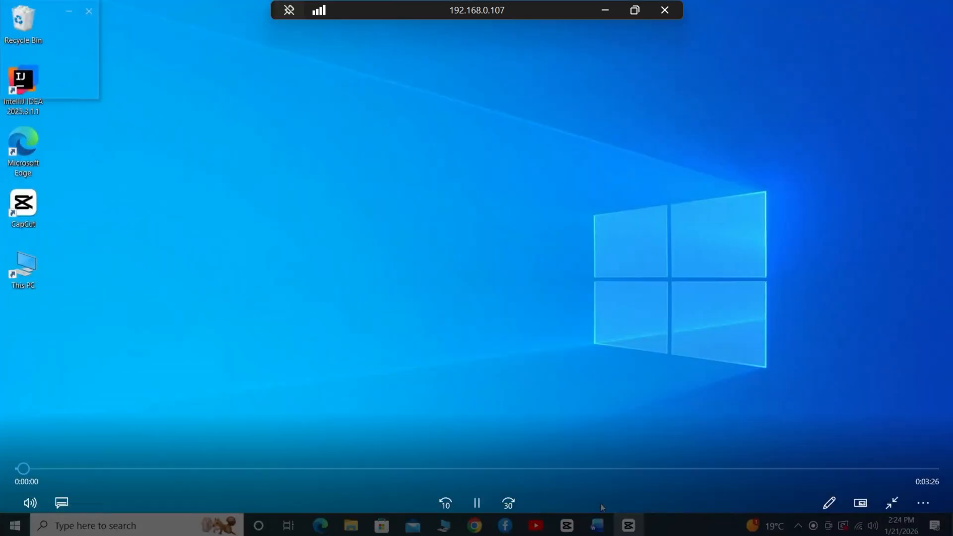
{"action": "left_click", "coordinate": [939, 6]}
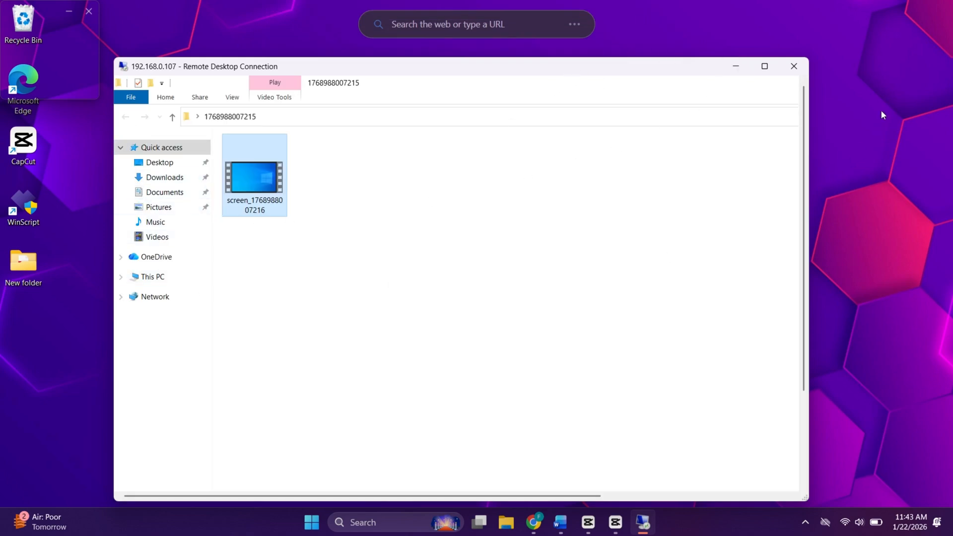
Step: Close the remote File Explorer window, leave full screen, and close the session window to disconnect
{"action": "left_click", "coordinate": [765, 66]}
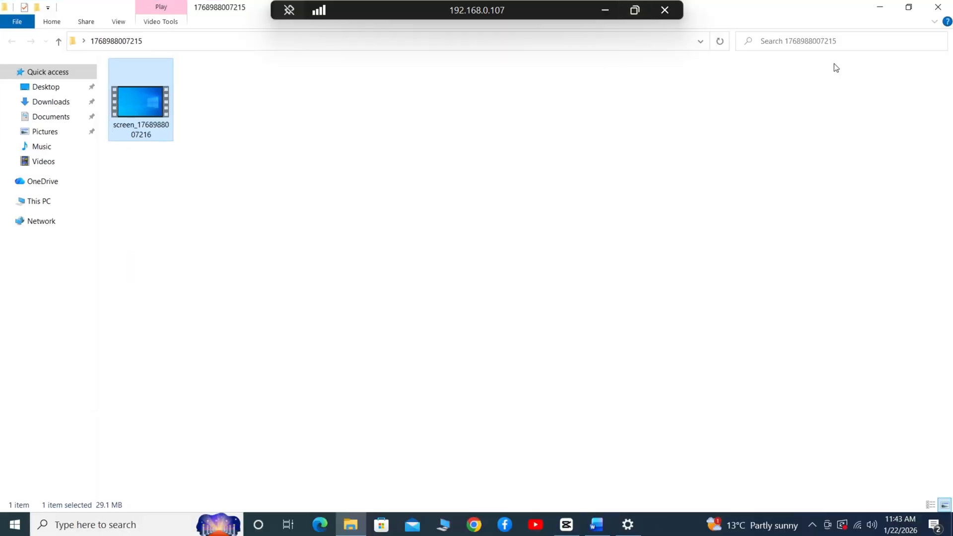
{"action": "left_click", "coordinate": [949, 8]}
{"action": "left_click", "coordinate": [639, 10]}
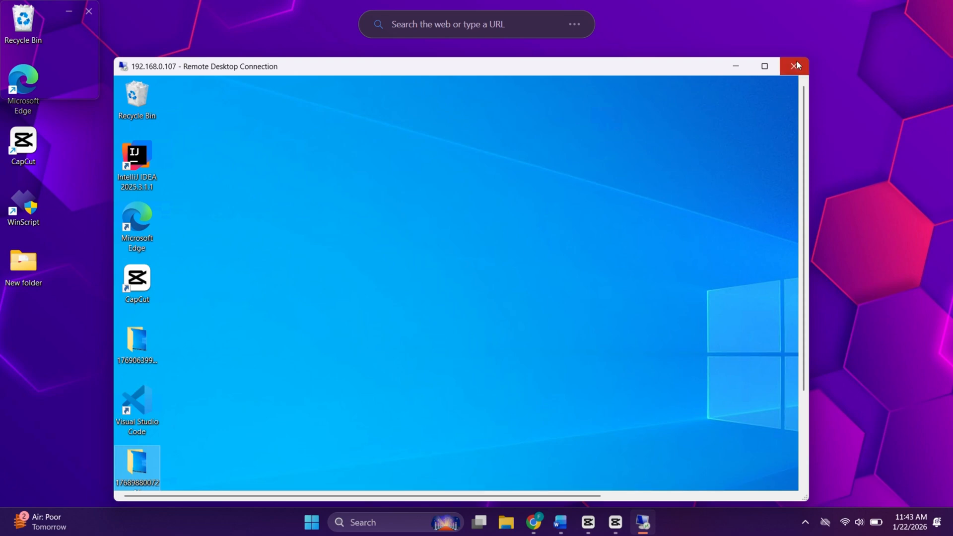
{"action": "left_click", "coordinate": [794, 64]}
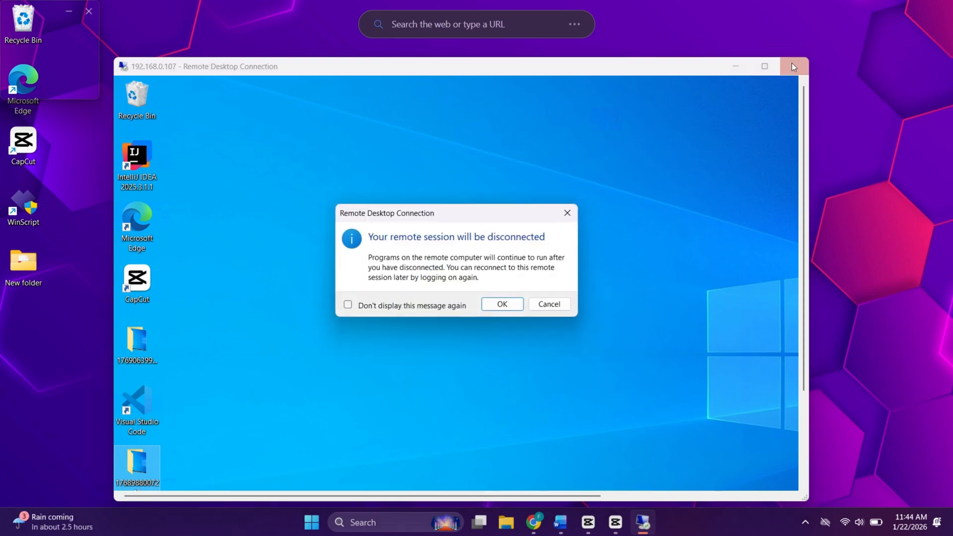